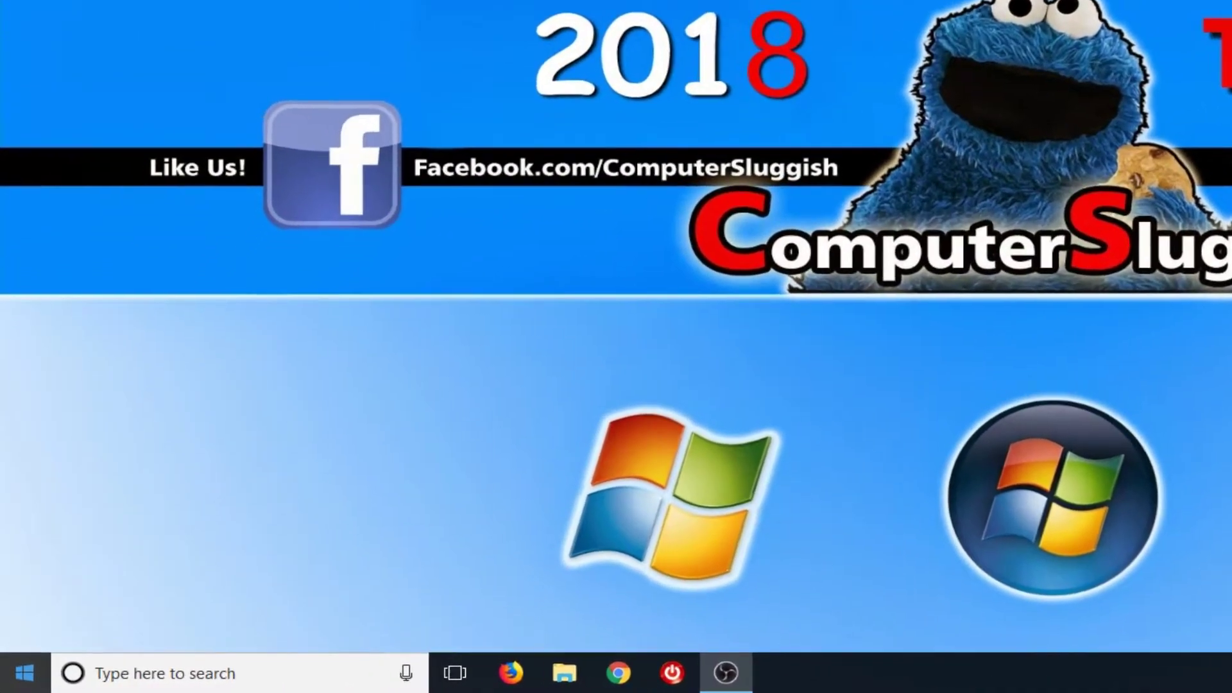
Launch Settings from the Win+X menu and go to Accounts > Family & other people
right_click(14, 681)
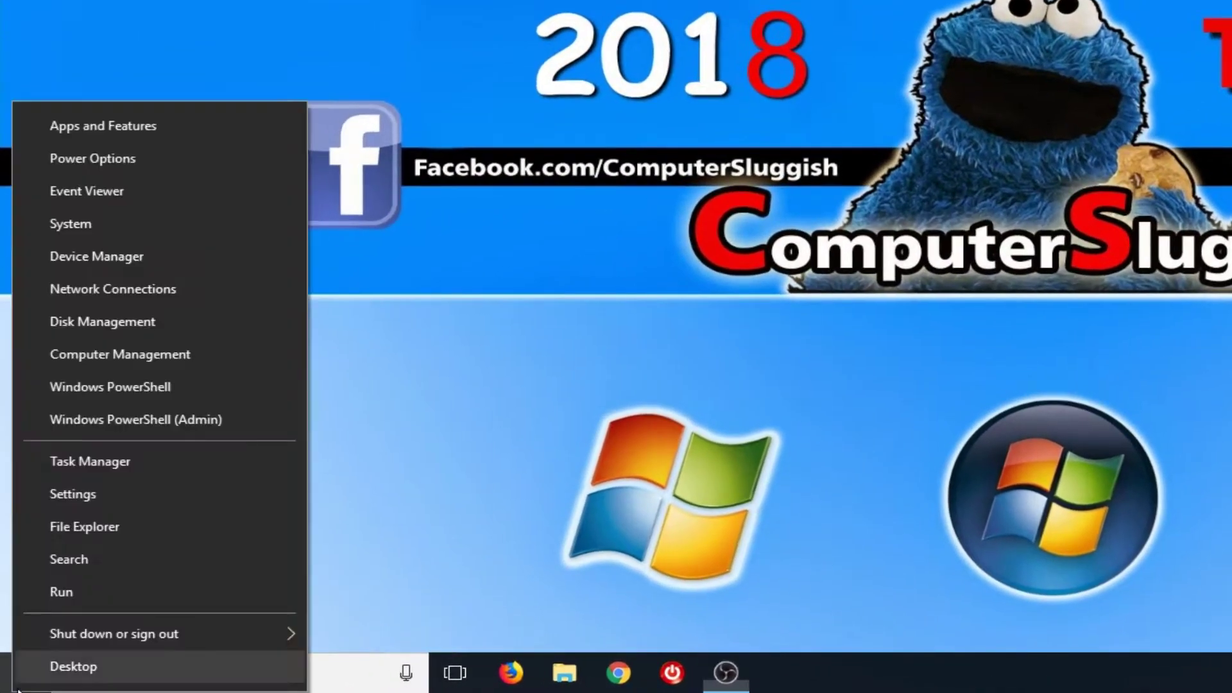
click(278, 492)
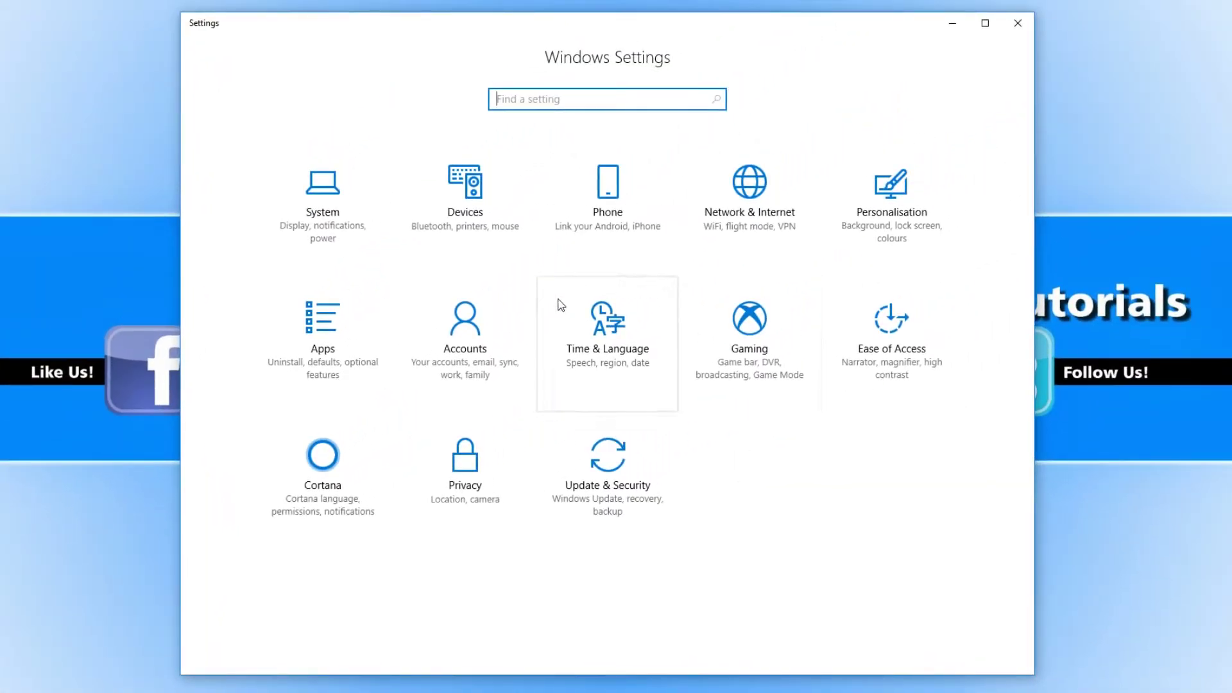
click(489, 349)
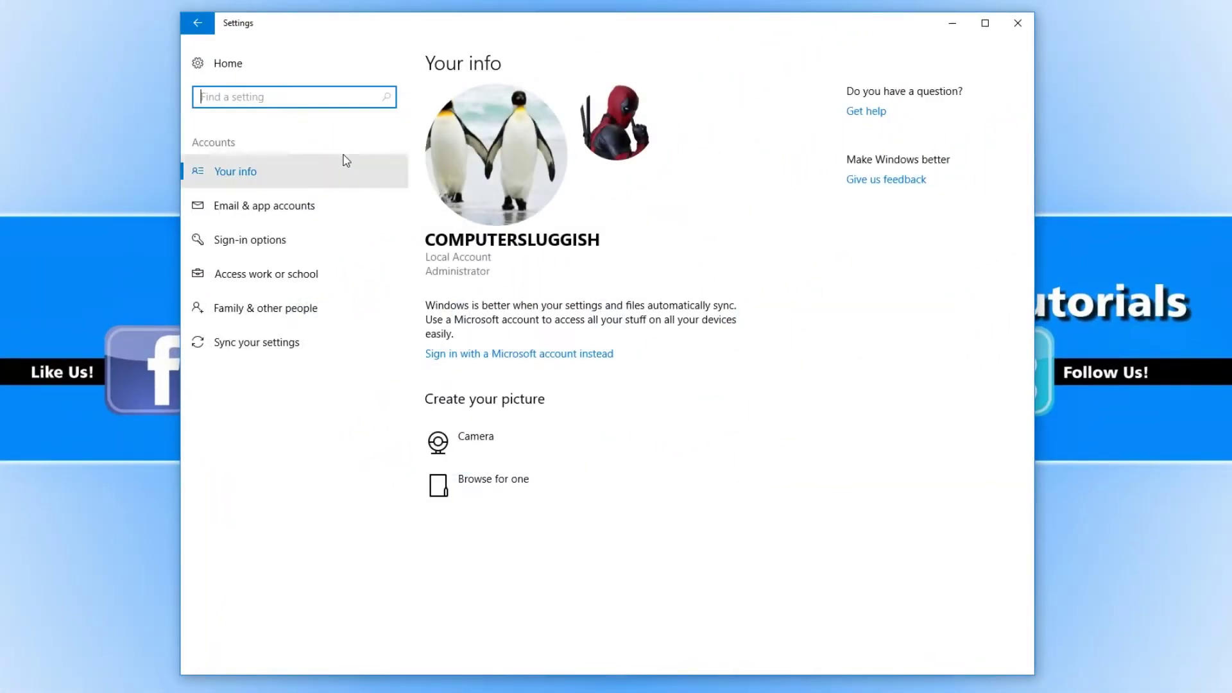
click(320, 318)
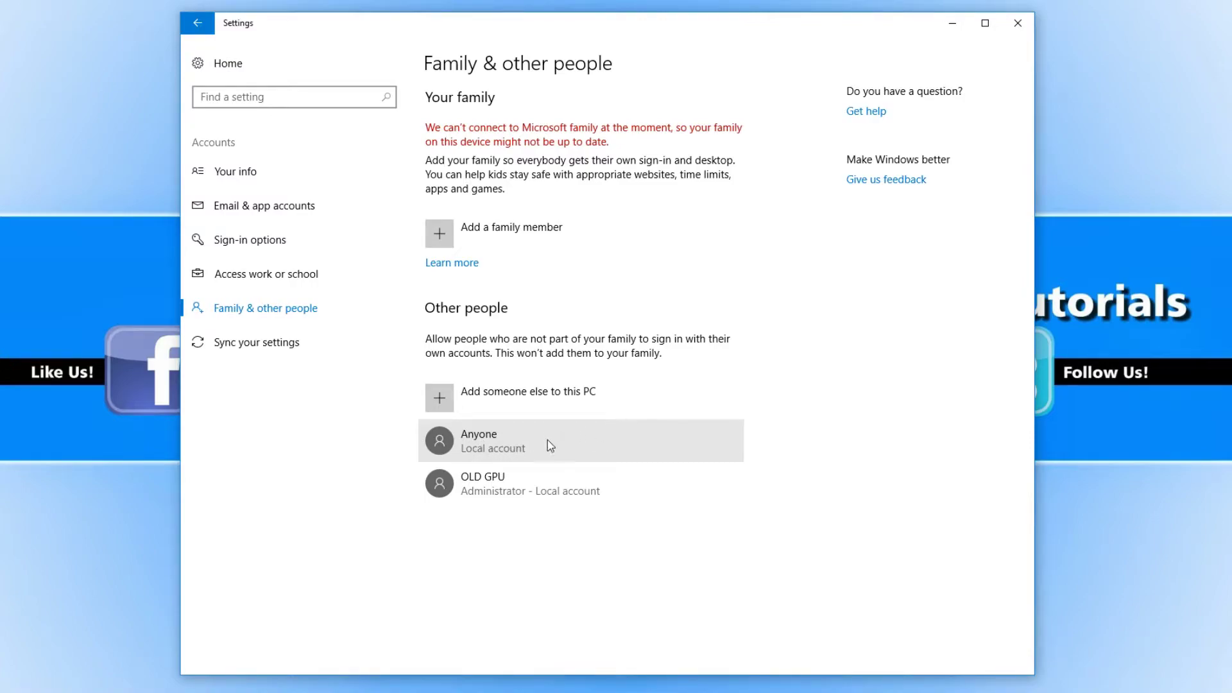
Expand the Anyone account under Other people to show its Change account type and Remove options
click(550, 445)
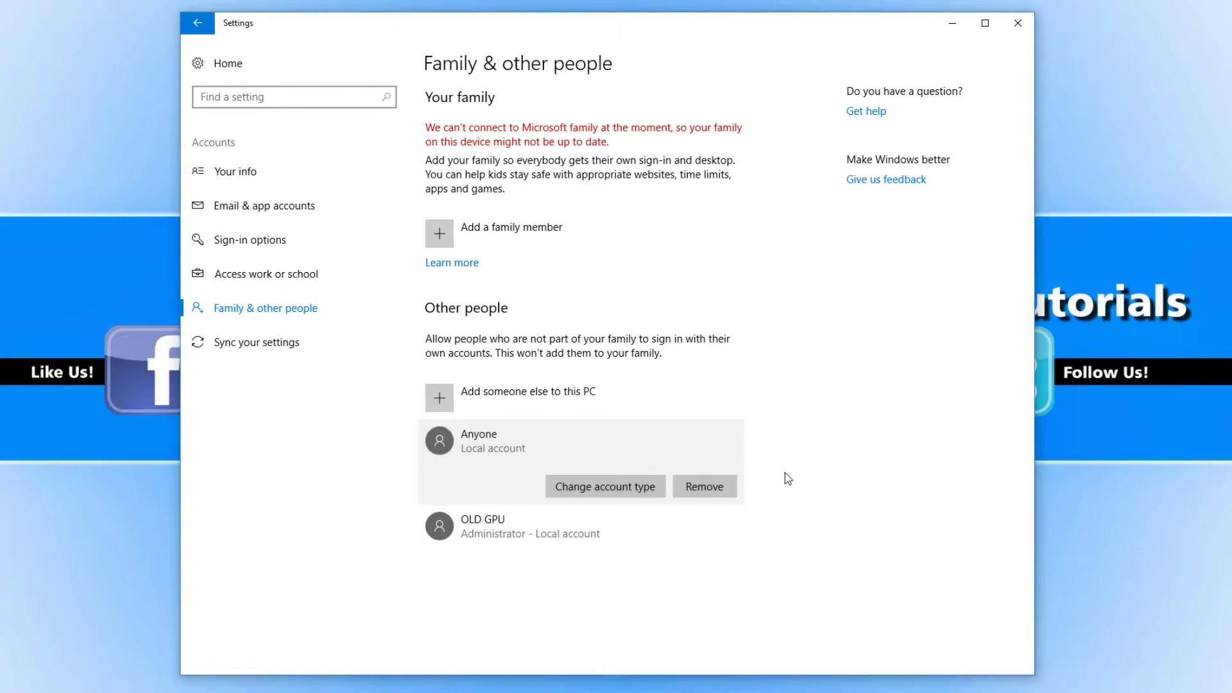
Remove the Anyone account, confirming Delete account and data
click(718, 491)
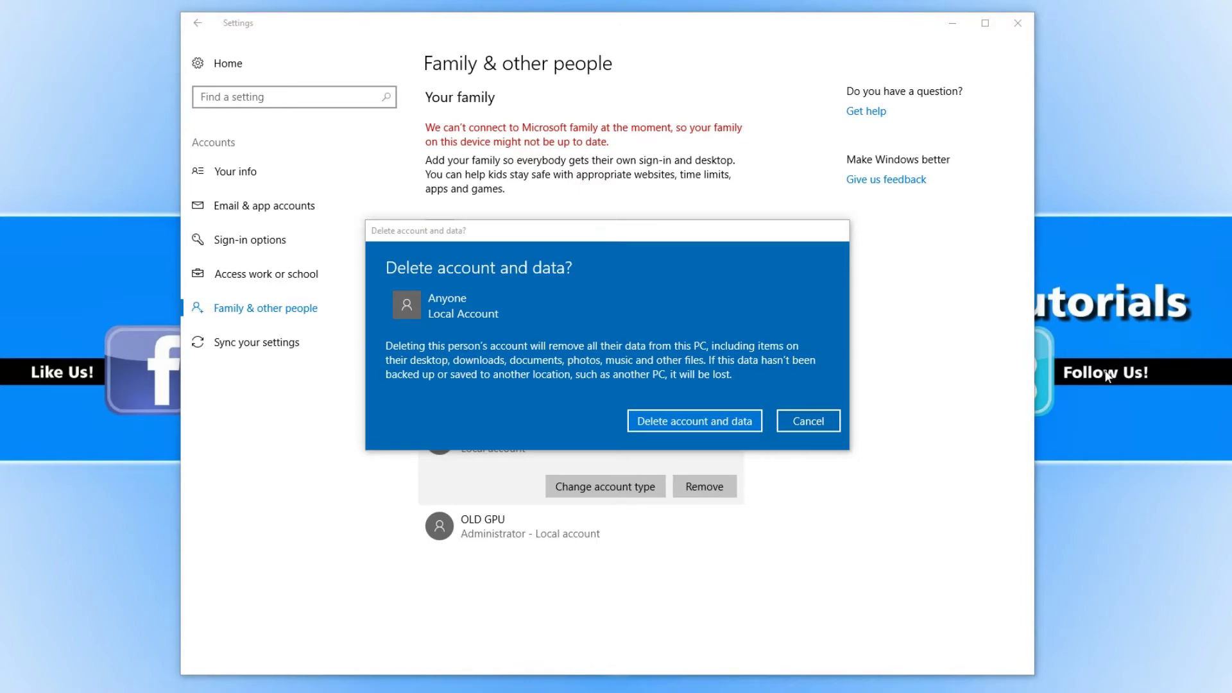
click(721, 361)
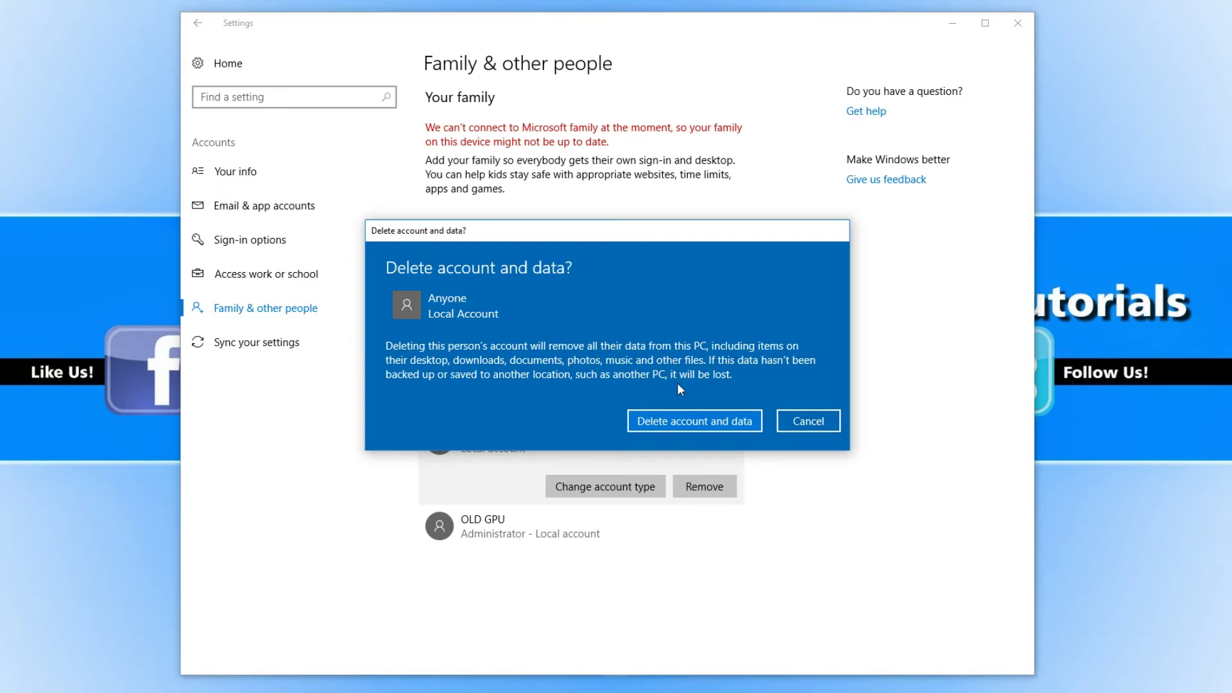
click(698, 426)
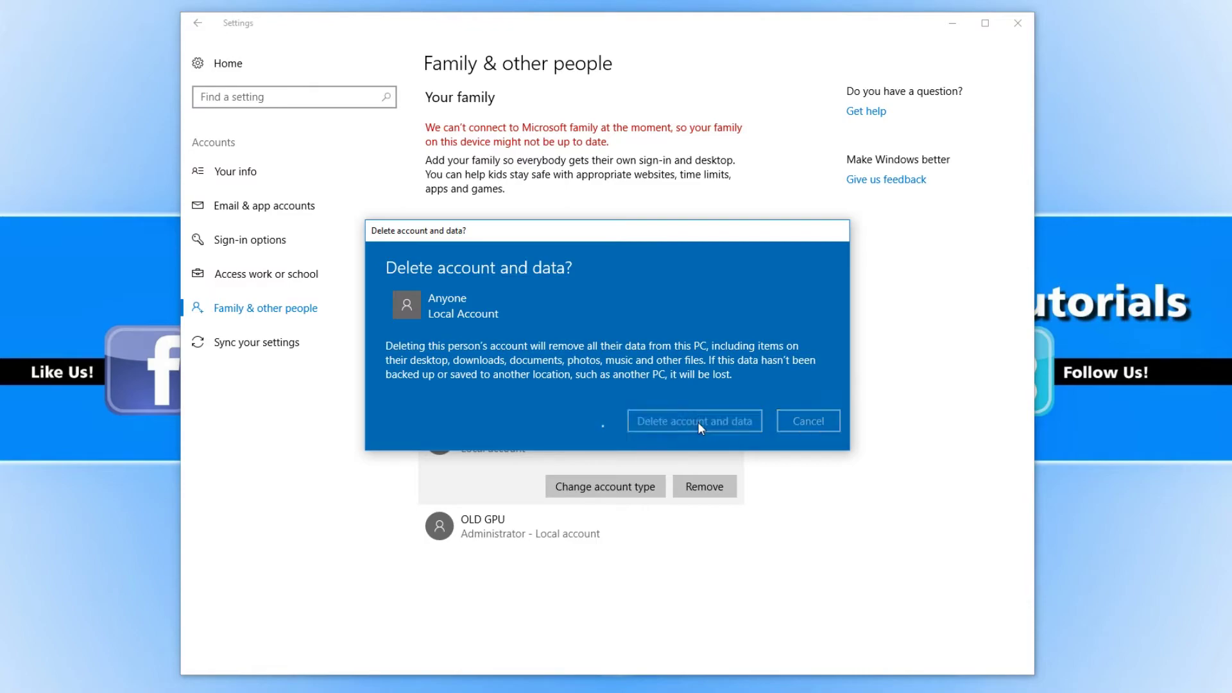